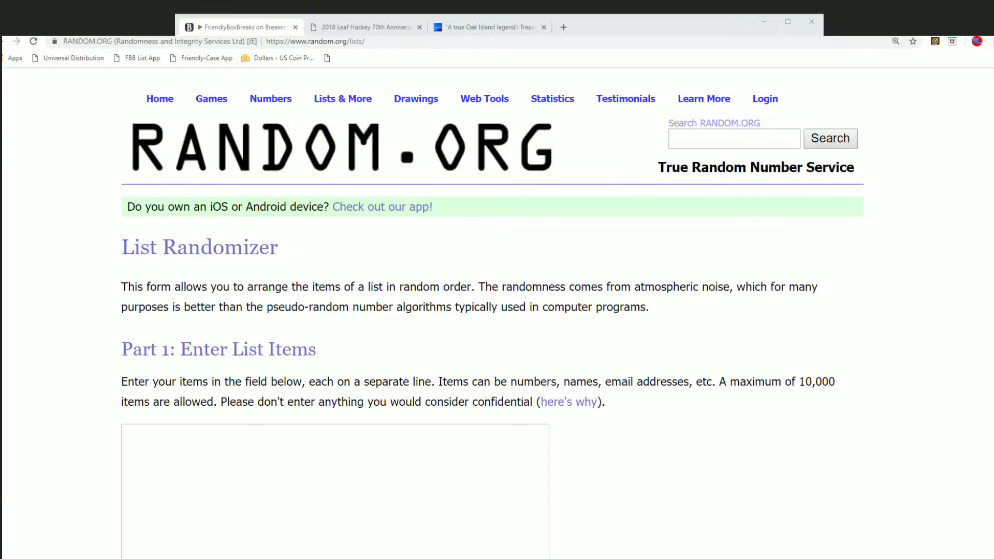
# Step: Copy the 30 owner names from the Notepad list
pyautogui.hotkey('alt', 'Tab')
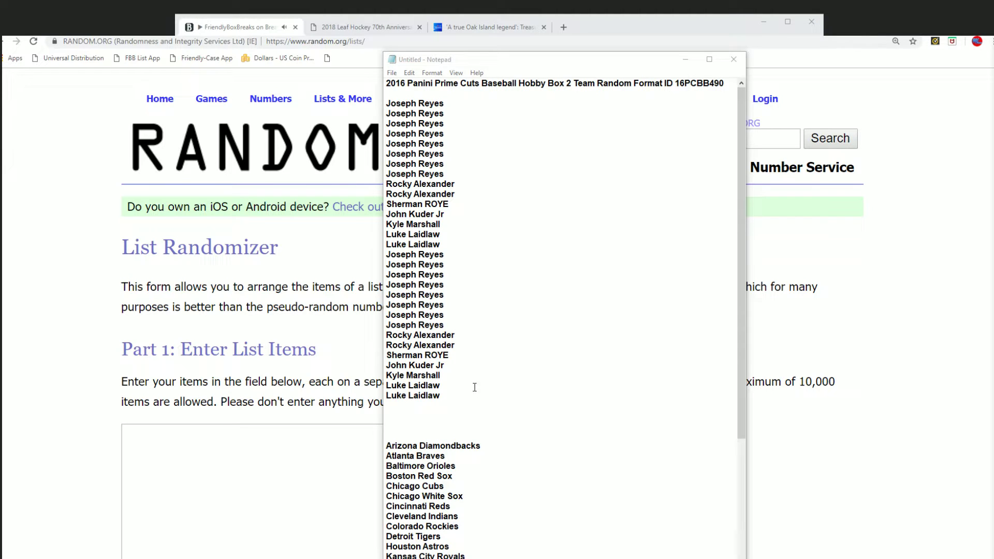
pyautogui.moveTo(437, 398); pyautogui.dragTo(387, 101)
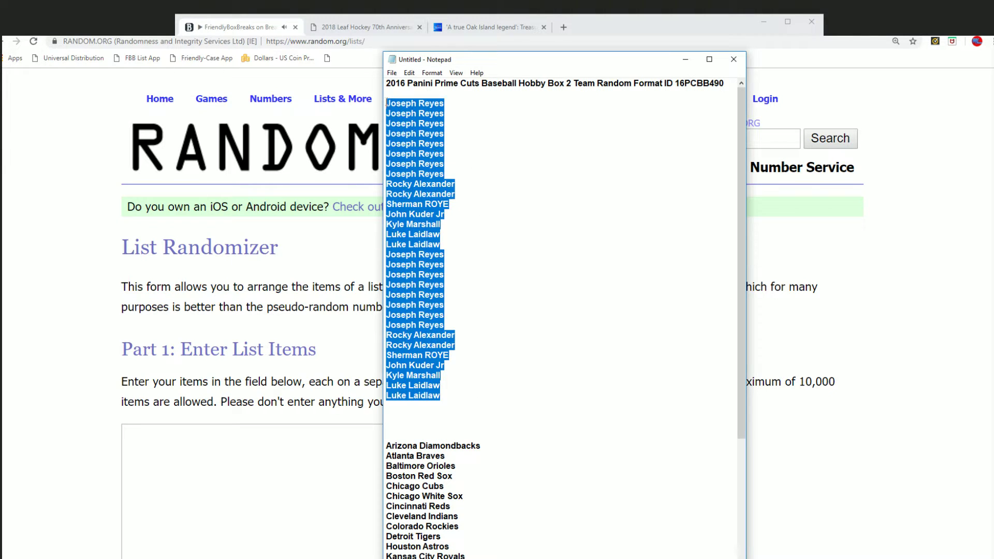
pyautogui.rightClick(414, 118)
pyautogui.click(465, 152)
# Step: Paste the copied owner names into the List Randomizer entry field
pyautogui.click(176, 439)
pyautogui.rightClick(177, 439)
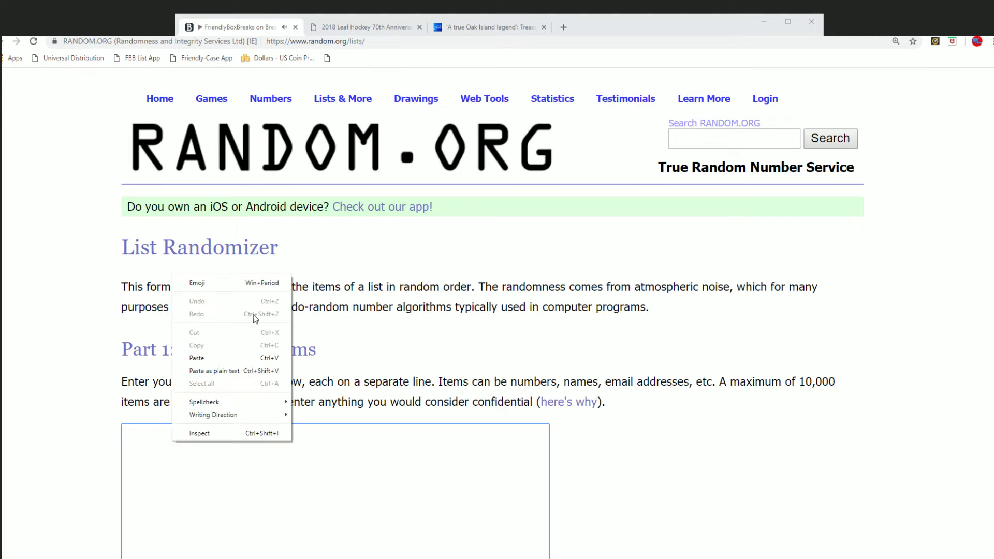
pyautogui.click(219, 352)
# Step: Randomize the owner list, then reshuffle it until it has been shuffled four times
pyautogui.scroll(-1, 658, 369)
pyautogui.click(177, 448)
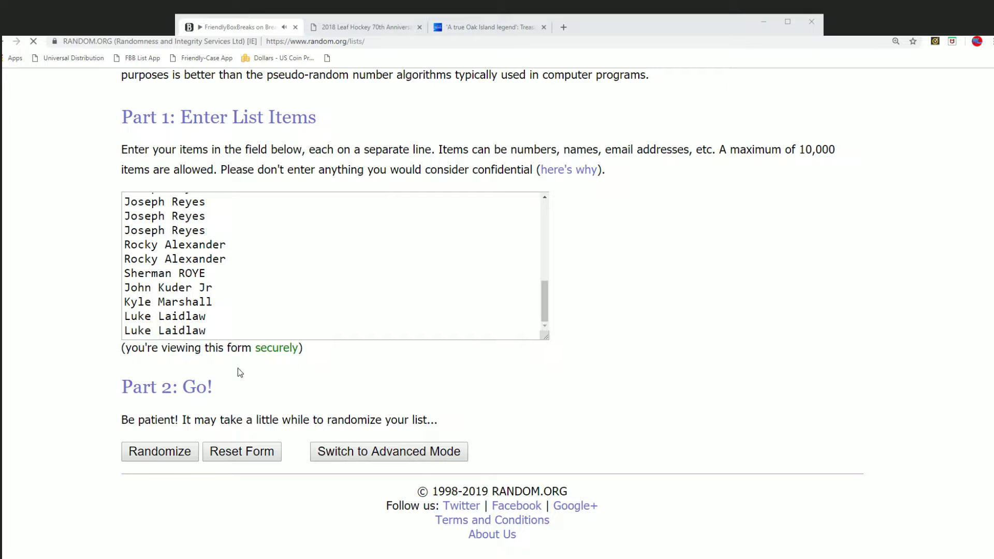
pyautogui.scroll(-5, 145, 471)
pyautogui.click(145, 472)
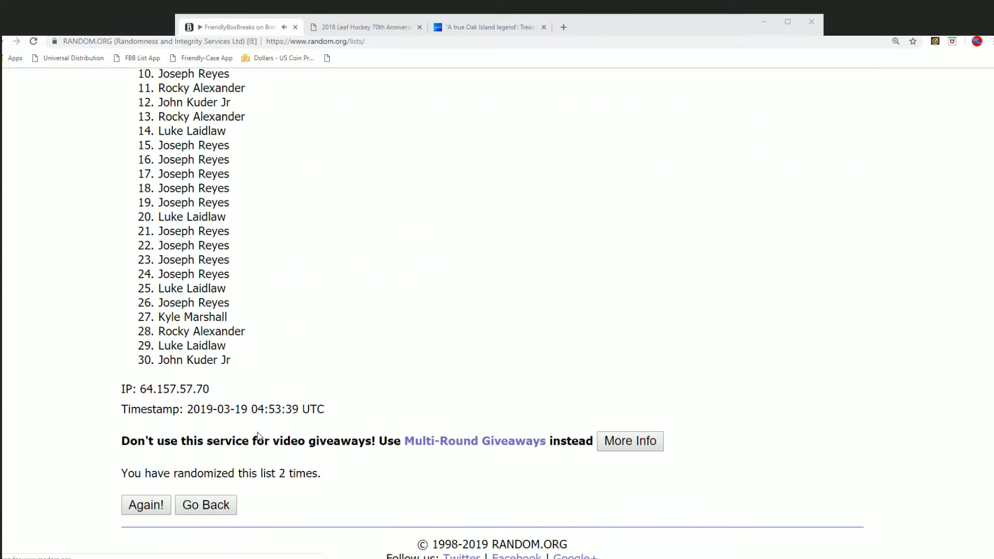
pyautogui.click(155, 510)
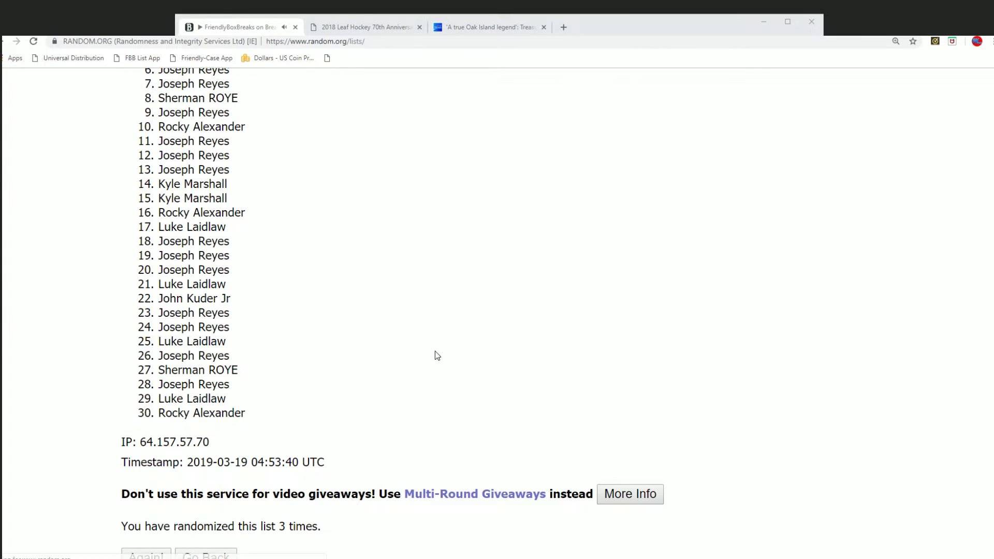
pyautogui.scroll(-1, 146, 482)
pyautogui.click(158, 444)
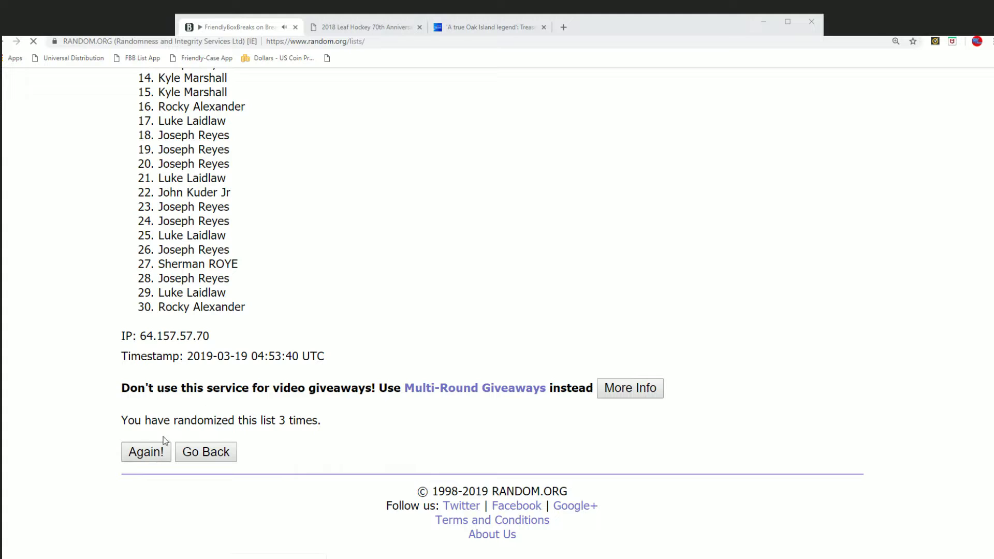
pyautogui.scroll(-5, 476, 399)
pyautogui.scroll(-2, 480, 392)
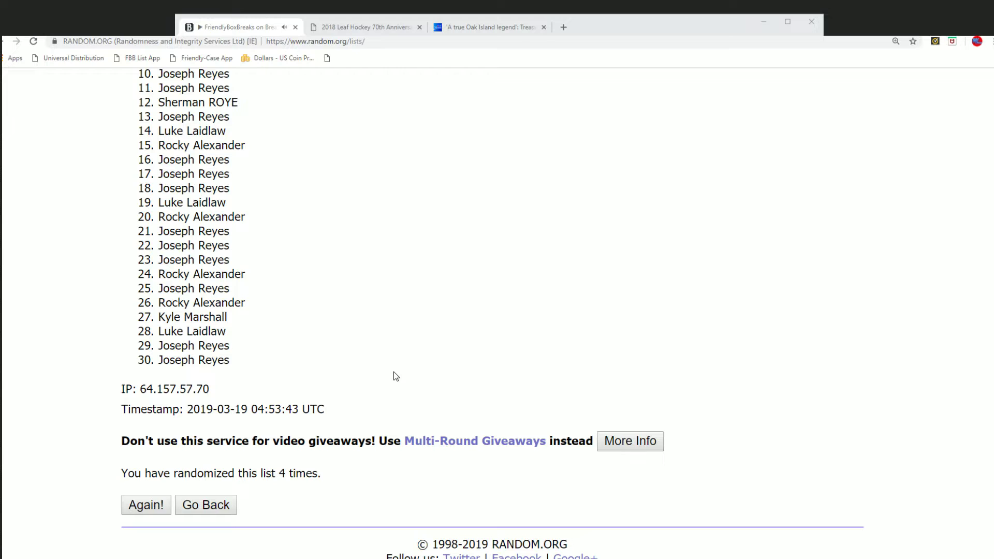
pyautogui.scroll(1, 394, 372)
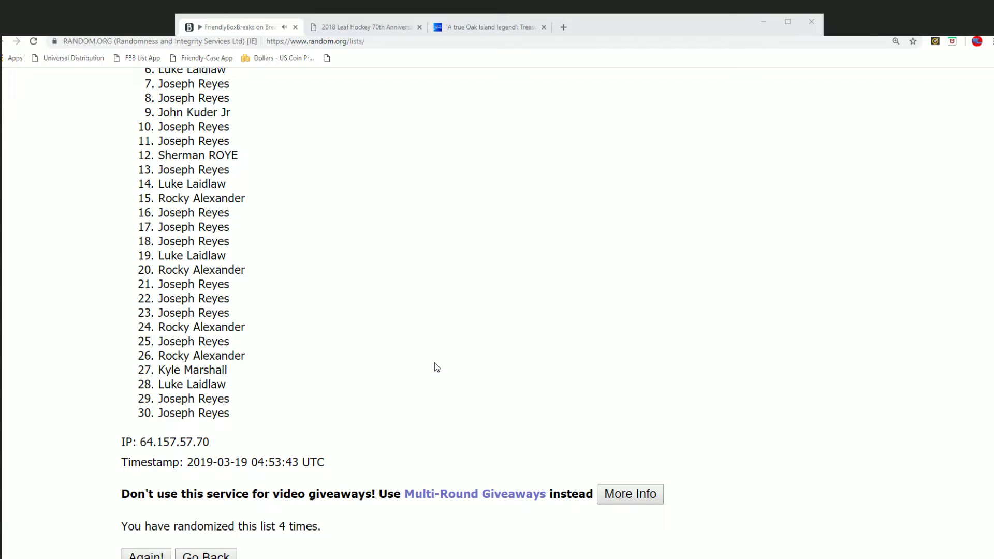
# Step: Reshuffle the owner list a sixth and seventh time
pyautogui.scroll(-2, 511, 346)
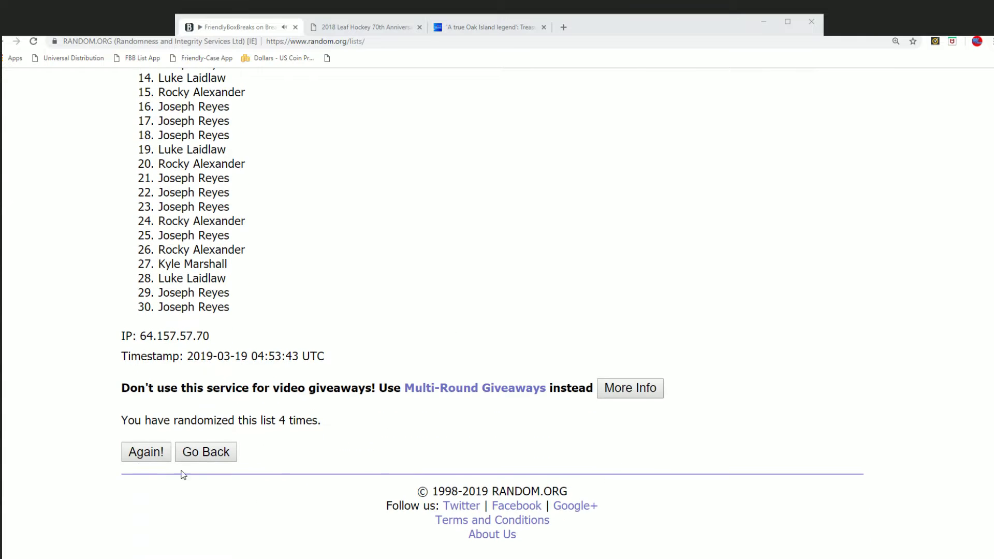
pyautogui.scroll(-7, 318, 343)
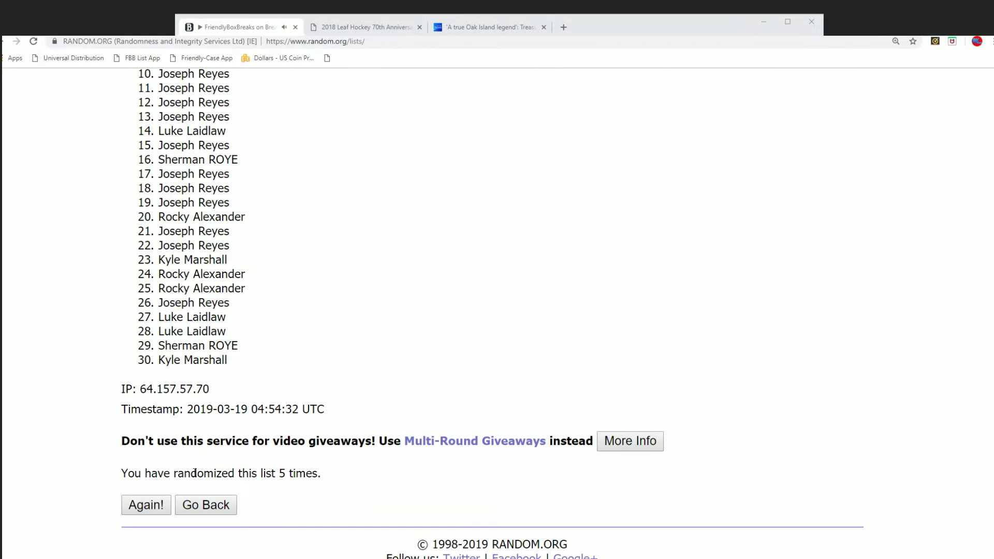
pyautogui.click(147, 505)
pyautogui.scroll(-7, 284, 483)
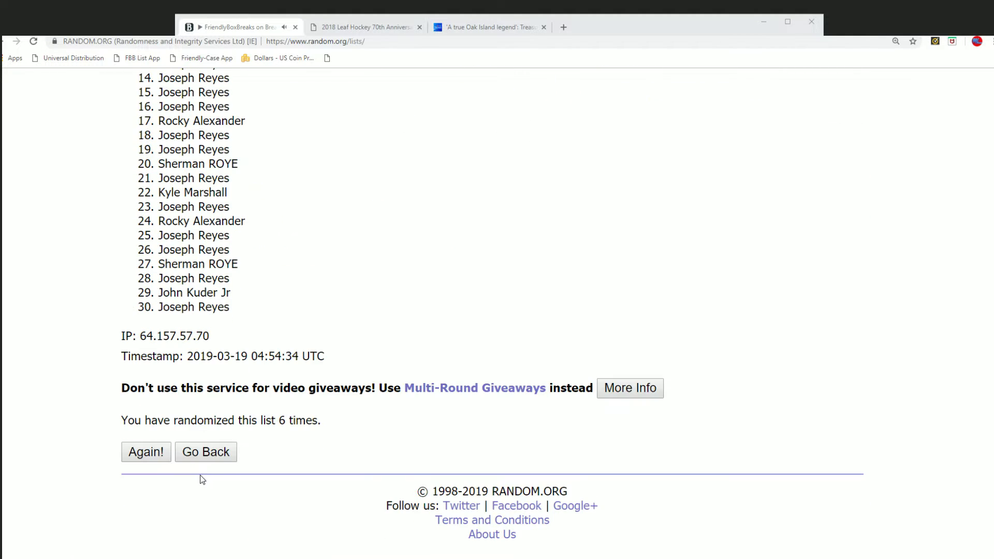
pyautogui.click(149, 452)
pyautogui.scroll(-2, 184, 283)
# Step: Select and copy all 30 shuffled owner names from the results
pyautogui.moveTo(149, 210); pyautogui.dragTo(278, 472)
pyautogui.scroll(-3, 273, 410)
pyautogui.rightClick(215, 430)
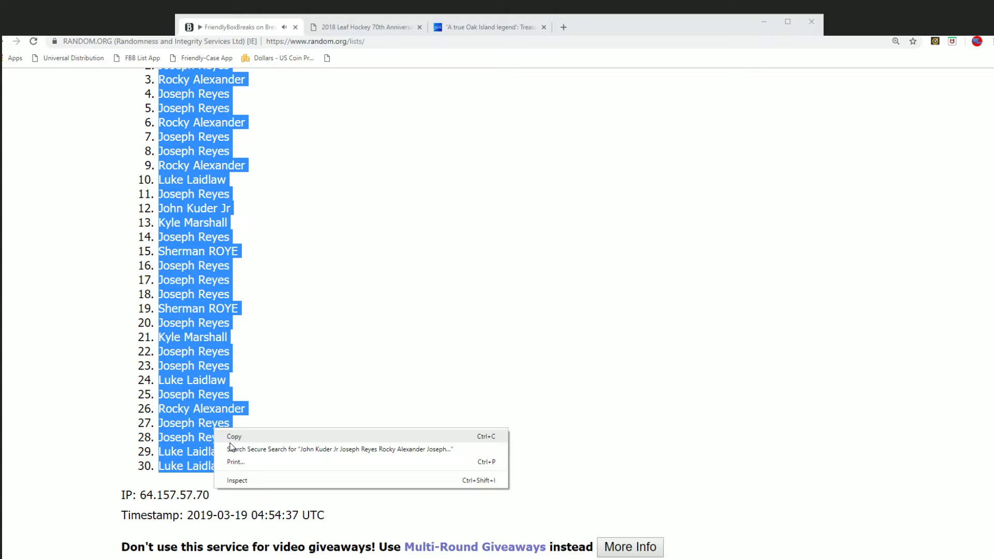
pyautogui.click(235, 438)
pyautogui.scroll(-3, 336, 475)
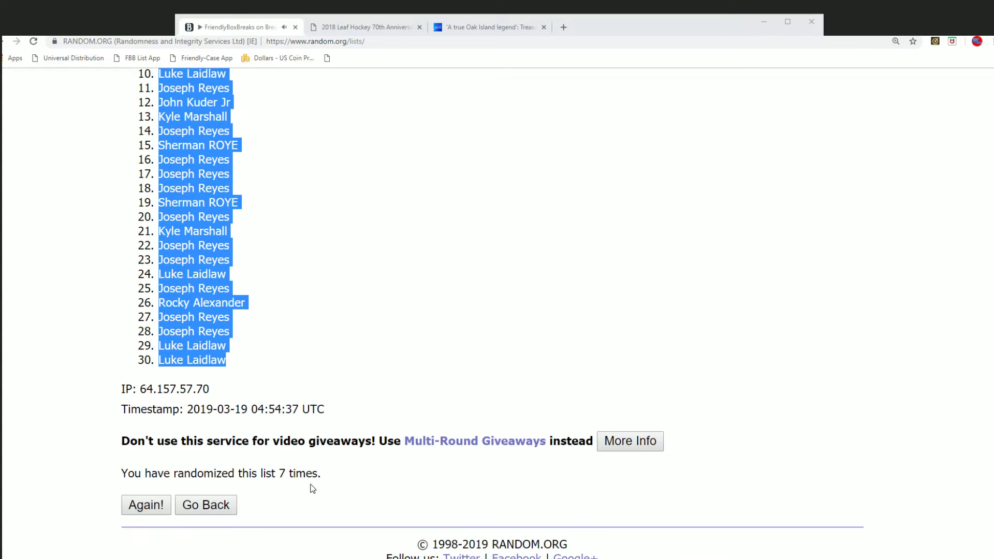
pyautogui.scroll(4, 309, 482)
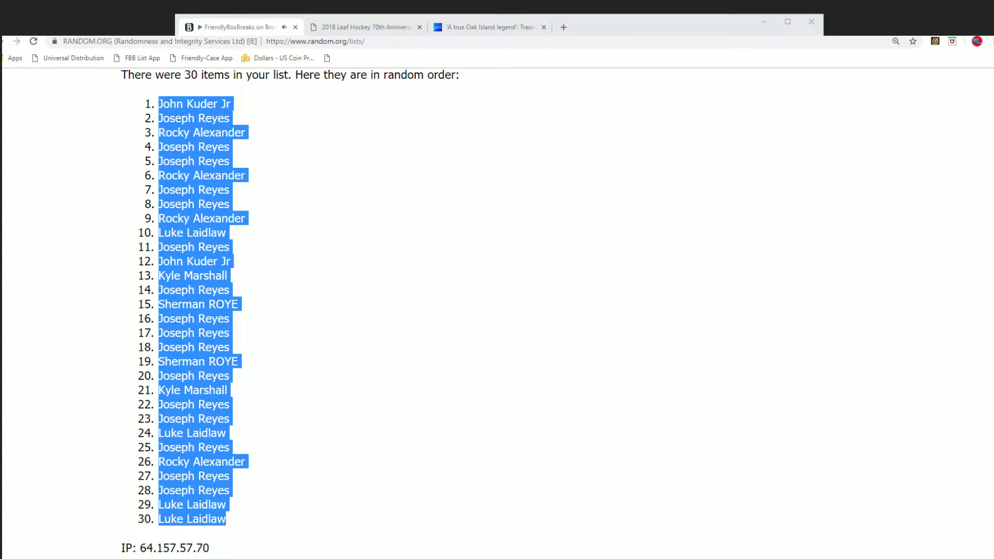
# Step: Paste the shuffled owner list into Excel starting at cell A2 under OWNERS
pyautogui.hotkey('alt', 'Tab')
pyautogui.hotkey('alt', 'Tab')
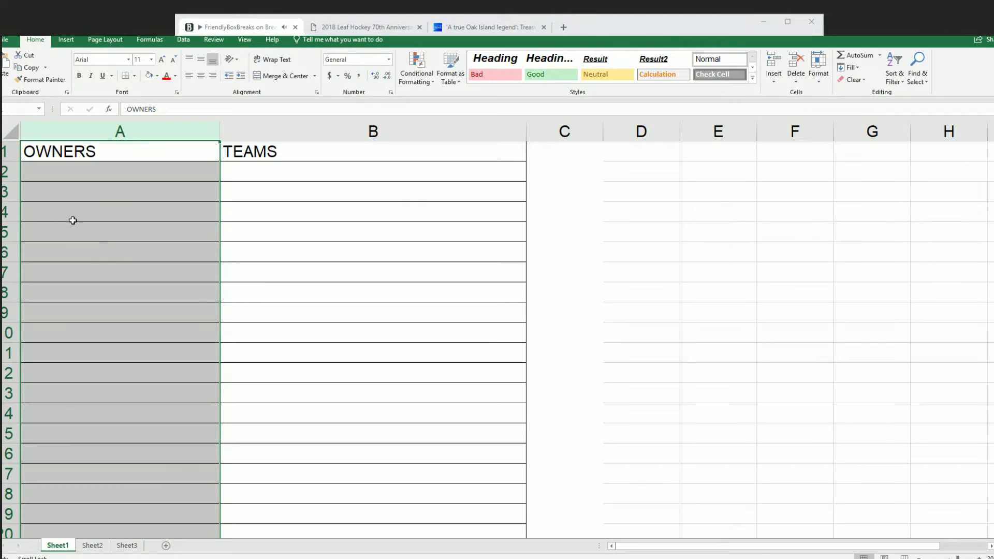
pyautogui.click(62, 170)
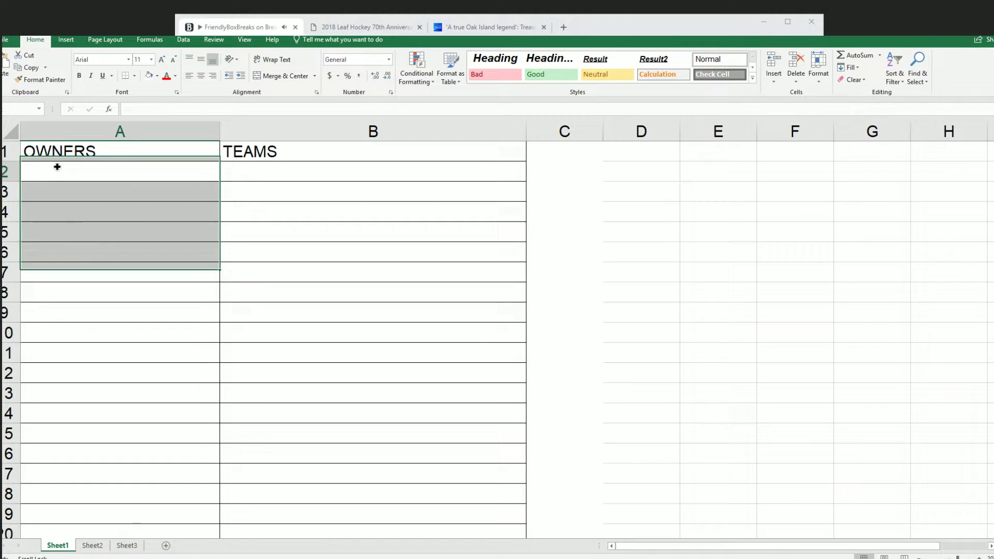
pyautogui.rightClick(67, 173)
pyautogui.click(104, 217)
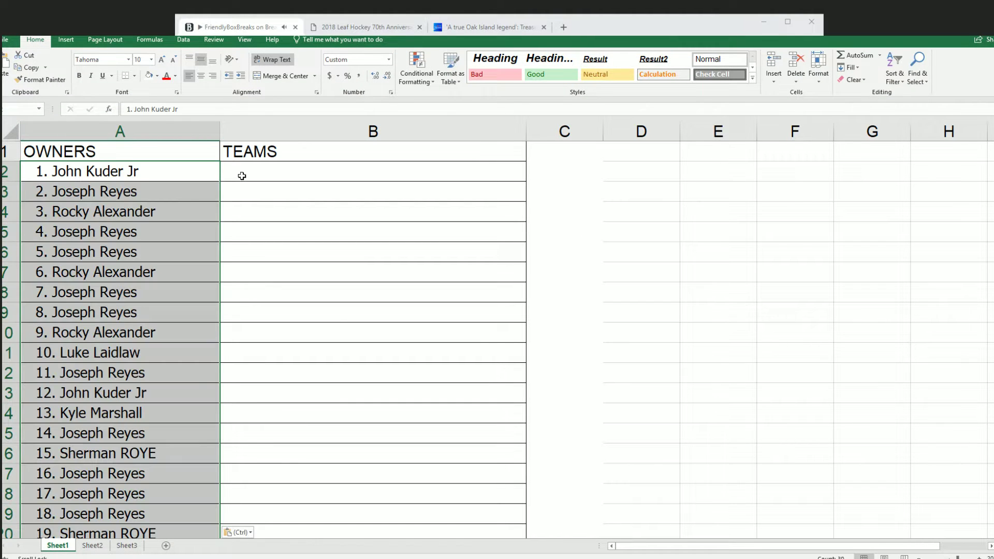
# Step: Narrow the OWNERS column to fit the names and select cell B2
pyautogui.click(226, 149)
pyautogui.click(224, 131)
pyautogui.click(199, 130)
pyautogui.moveTo(219, 132); pyautogui.dragTo(171, 150)
pyautogui.click(215, 171)
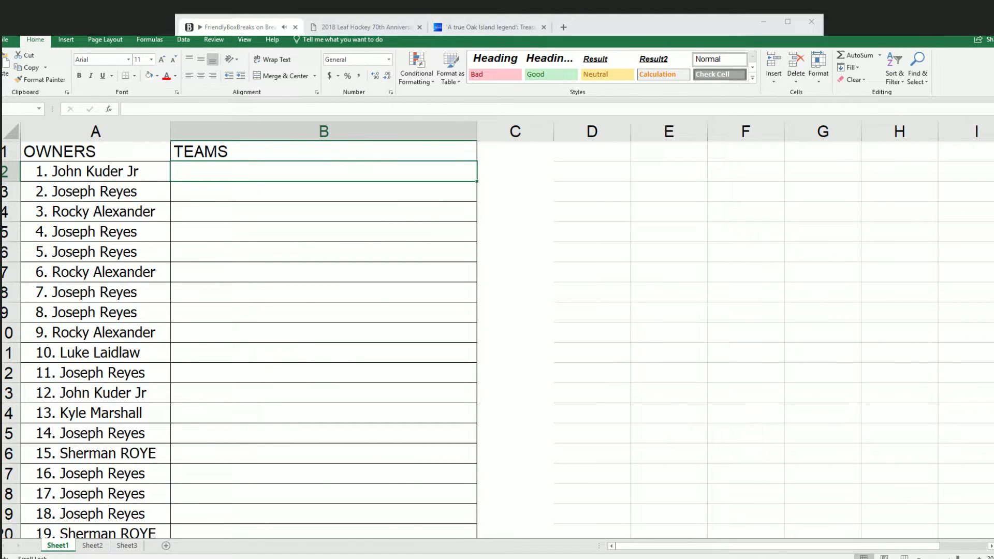
# Step: Open a fresh, empty List Randomizer form in the browser
pyautogui.hotkey('alt', 'Tab')
pyautogui.scroll(5, 392, 253)
pyautogui.moveTo(344, 101)
pyautogui.click(346, 120)
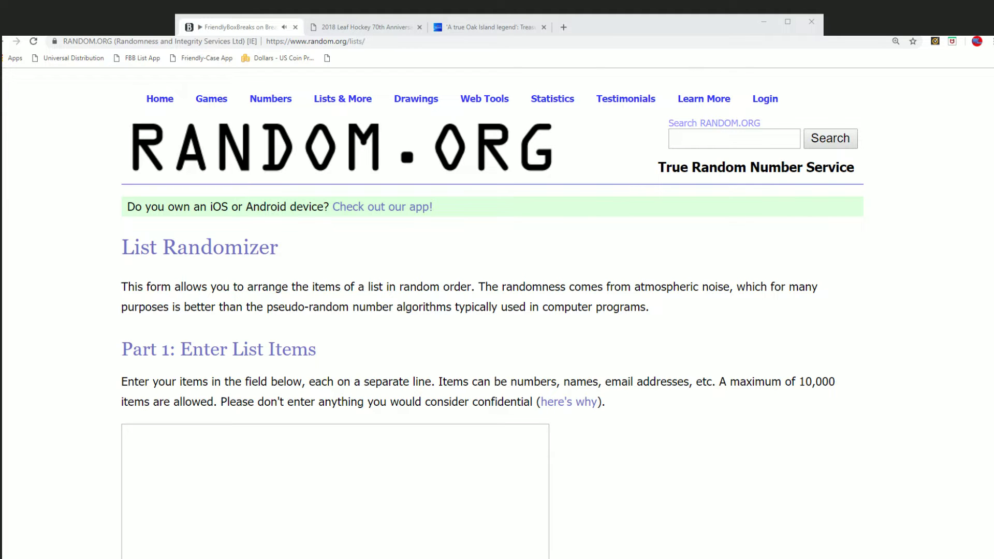
# Step: Copy the MLB team names, Arizona Diamondbacks through Washington Nationals, from Notepad
pyautogui.hotkey('alt', 'Tab')
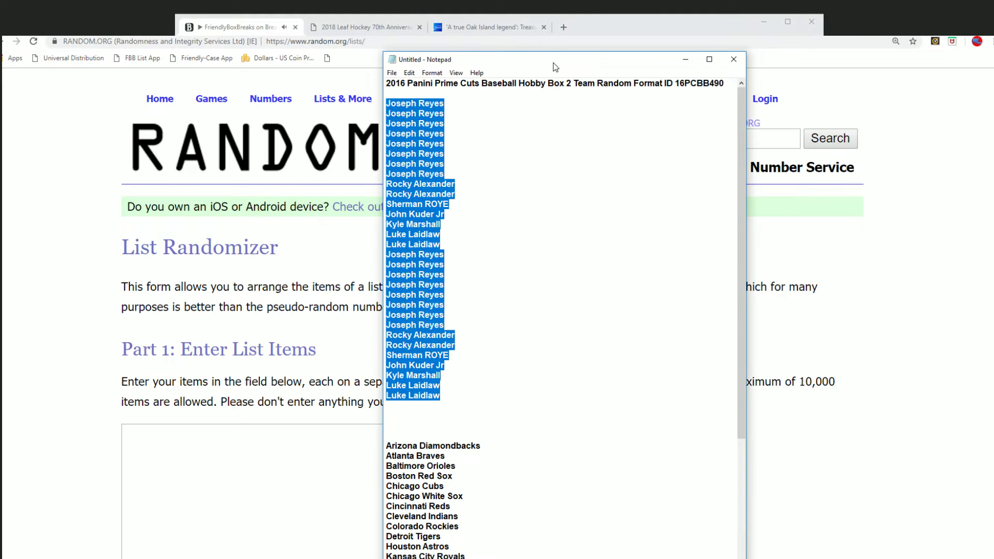
pyautogui.moveTo(562, 59); pyautogui.dragTo(564, 19)
pyautogui.scroll(-5, 493, 503)
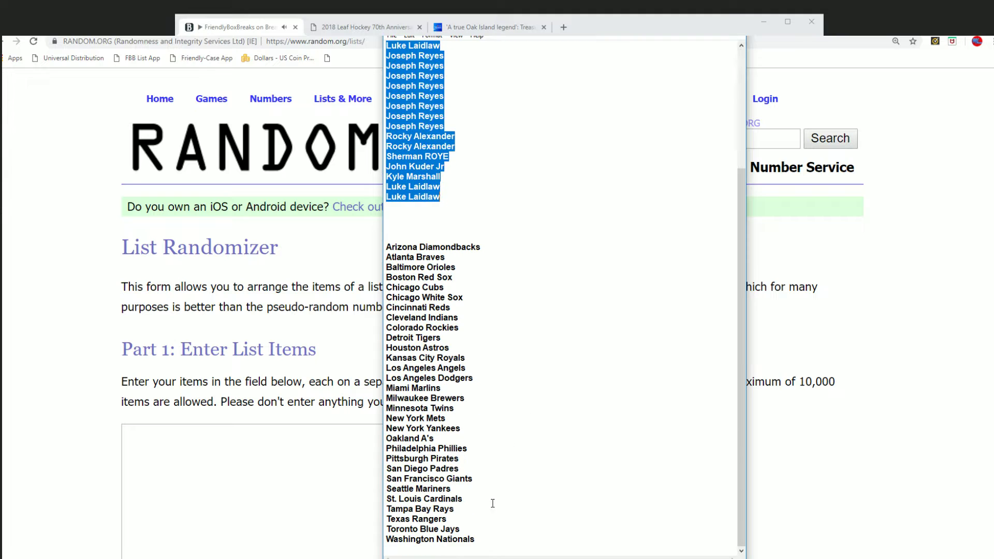
pyautogui.moveTo(476, 537); pyautogui.dragTo(386, 247)
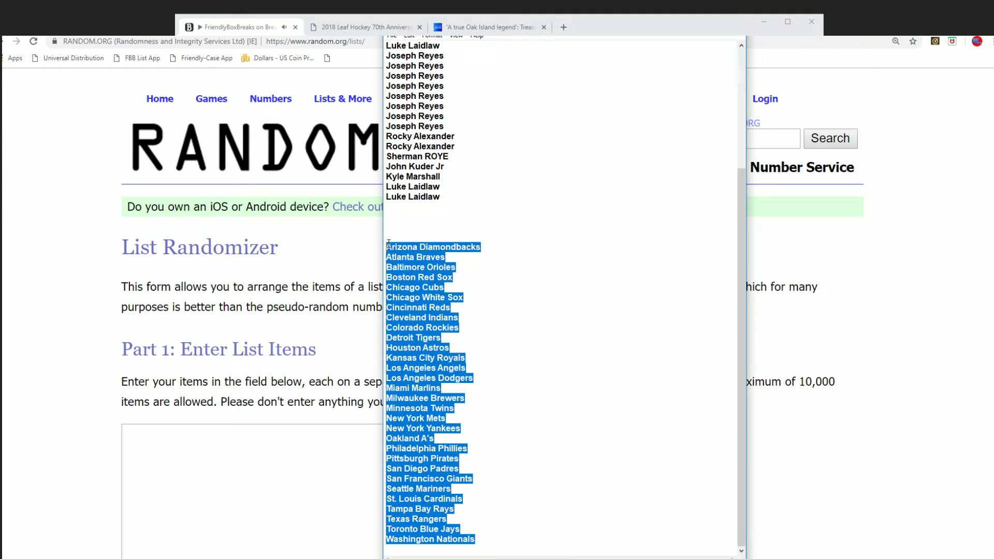
pyautogui.rightClick(403, 255)
pyautogui.click(449, 288)
pyautogui.click(225, 437)
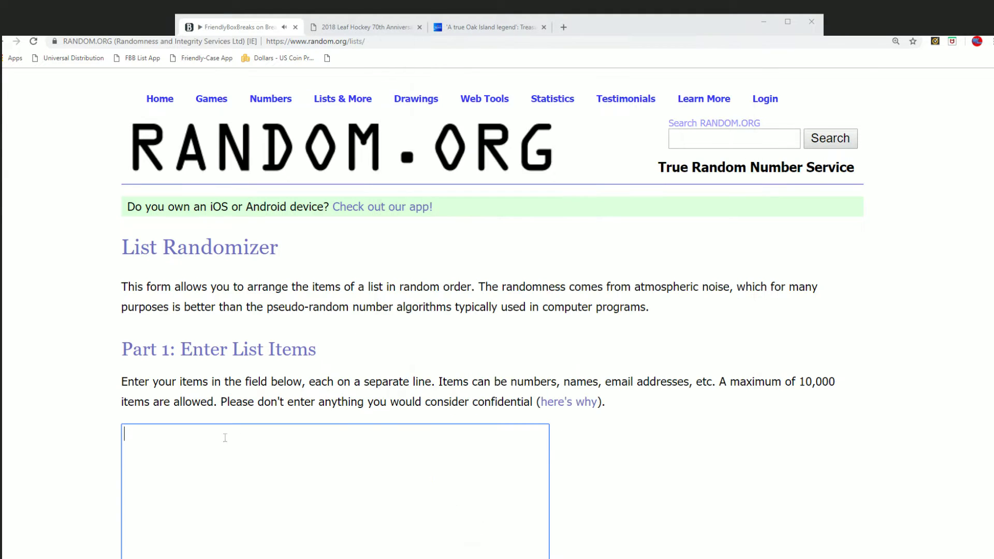
# Step: Paste the 30-team list into the randomizer and randomize it
pyautogui.rightClick(224, 437)
pyautogui.click(248, 353)
pyautogui.scroll(-5, 347, 342)
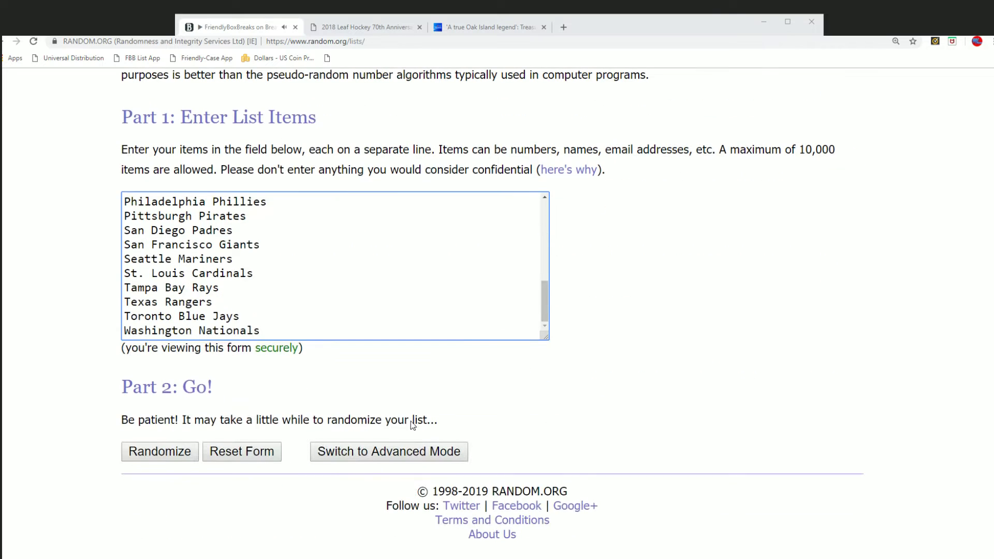
pyautogui.click(167, 450)
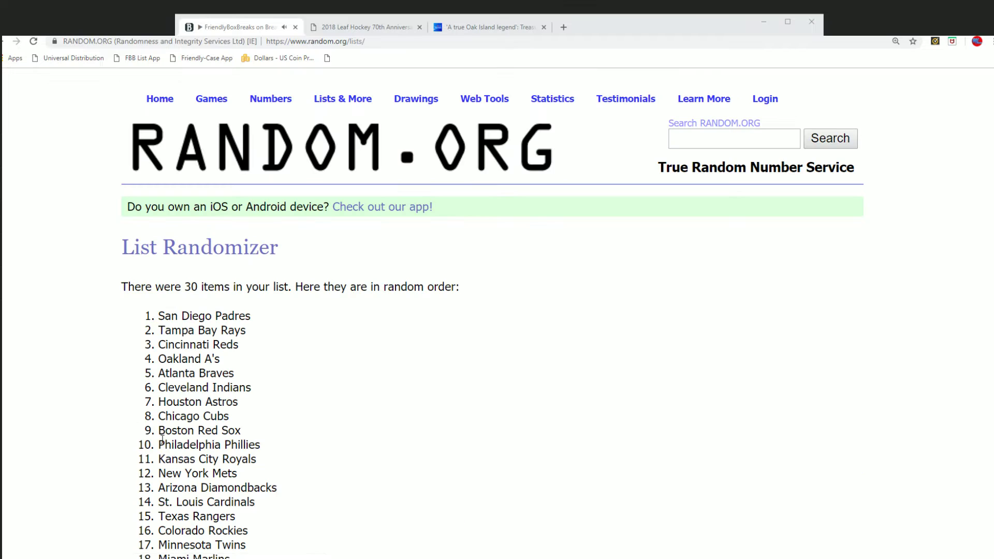
# Step: Reshuffle the team list five more times, for six shuffles in total
pyautogui.scroll(-8, 161, 444)
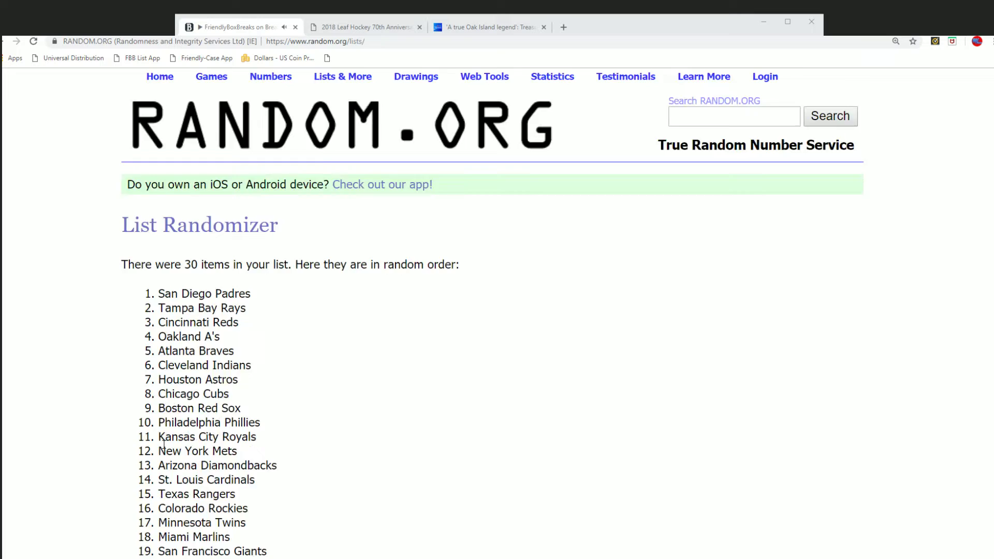
pyautogui.click(140, 452)
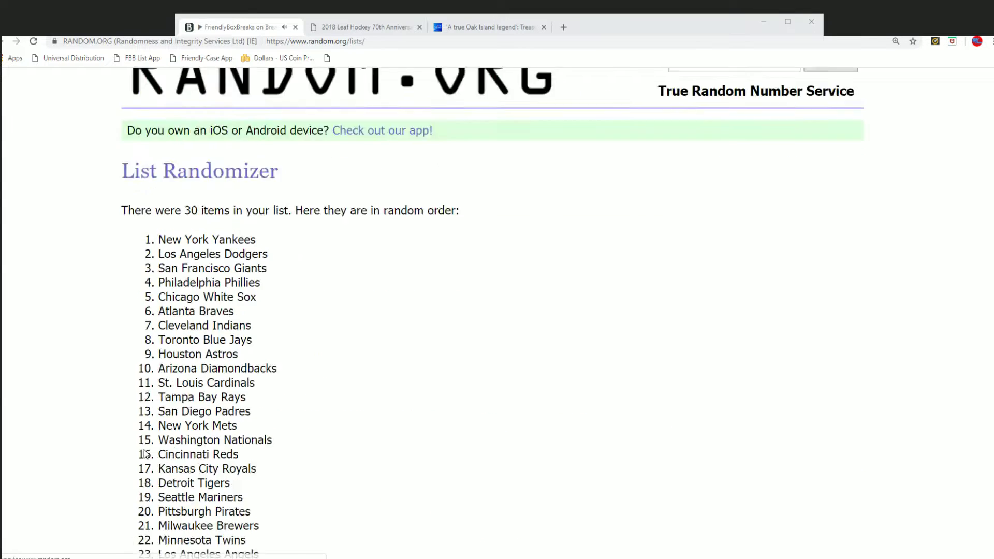
pyautogui.scroll(-10, 140, 453)
pyautogui.click(140, 453)
pyautogui.scroll(-10, 227, 405)
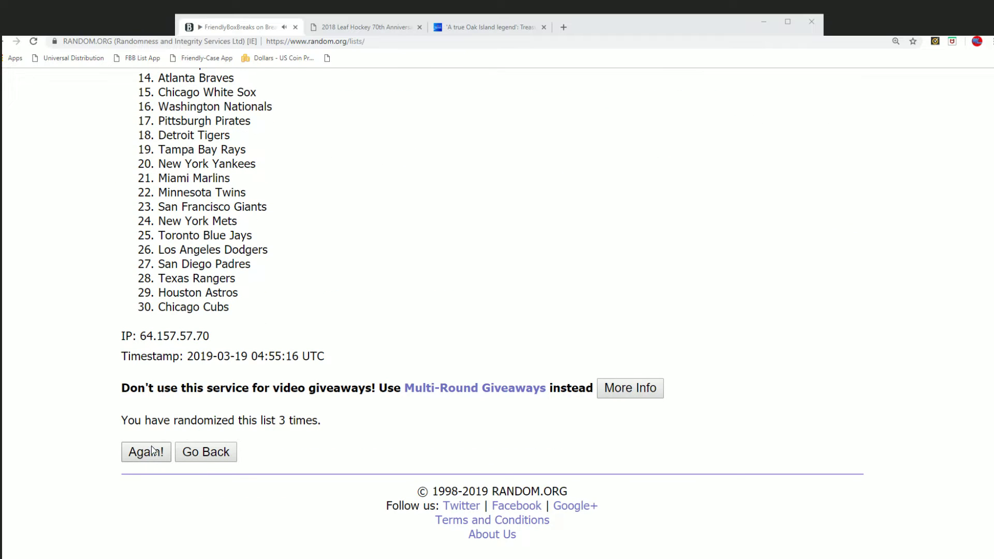
pyautogui.click(146, 451)
pyautogui.scroll(-10, 148, 478)
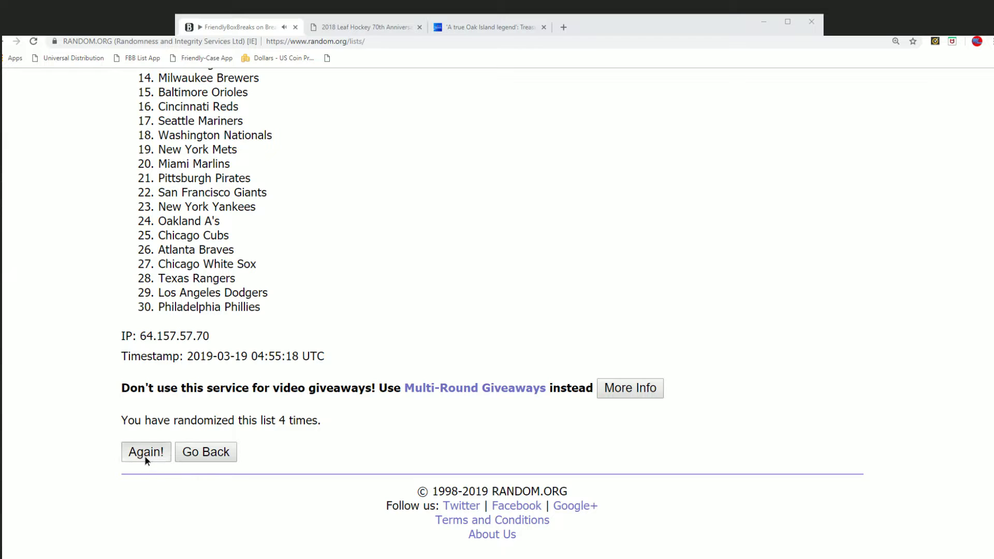
pyautogui.click(146, 452)
pyautogui.scroll(-10, 150, 470)
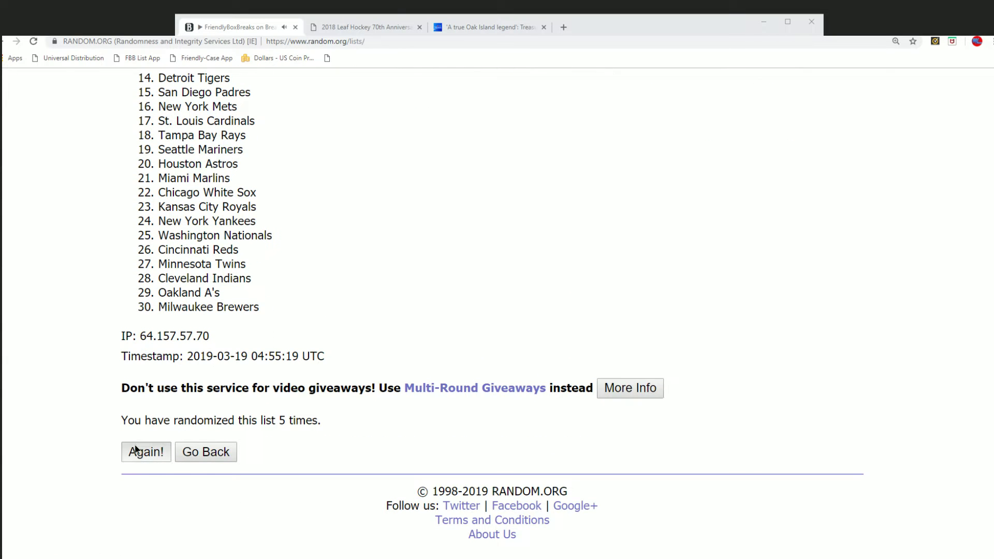
pyautogui.click(135, 451)
pyautogui.scroll(-10, 357, 352)
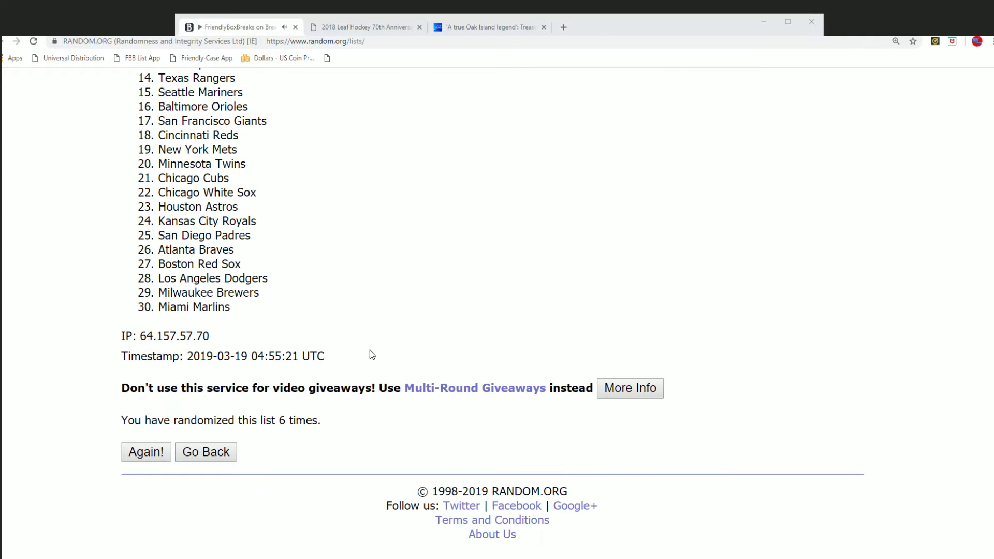
# Step: Shuffle the teams a seventh time and copy all 30 results, San Francisco Giants through Boston Red Sox
pyautogui.click(146, 454)
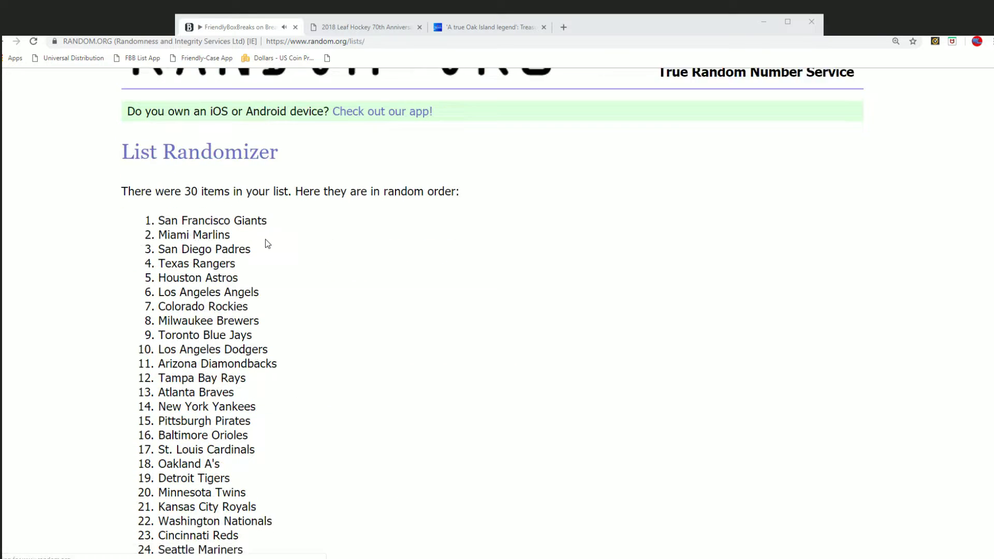
pyautogui.moveTo(158, 208); pyautogui.dragTo(324, 523)
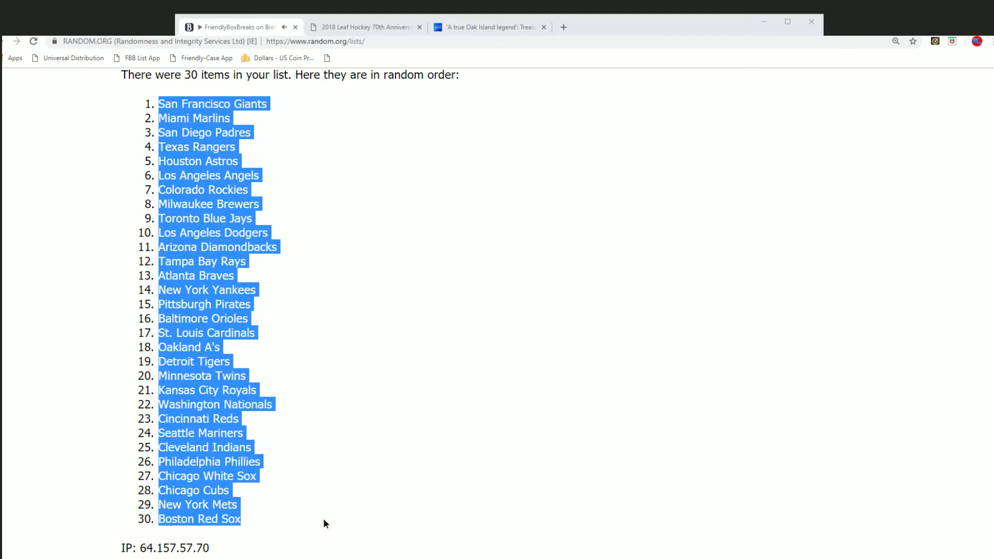
pyautogui.rightClick(244, 474)
pyautogui.click(282, 481)
pyautogui.scroll(-2, 331, 491)
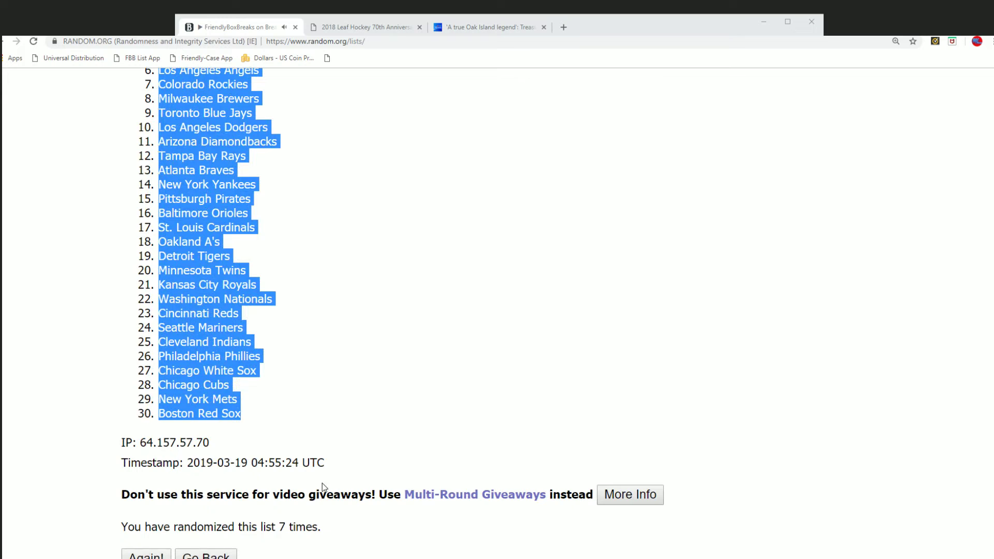
pyautogui.scroll(-1, 298, 526)
pyautogui.scroll(4, 366, 468)
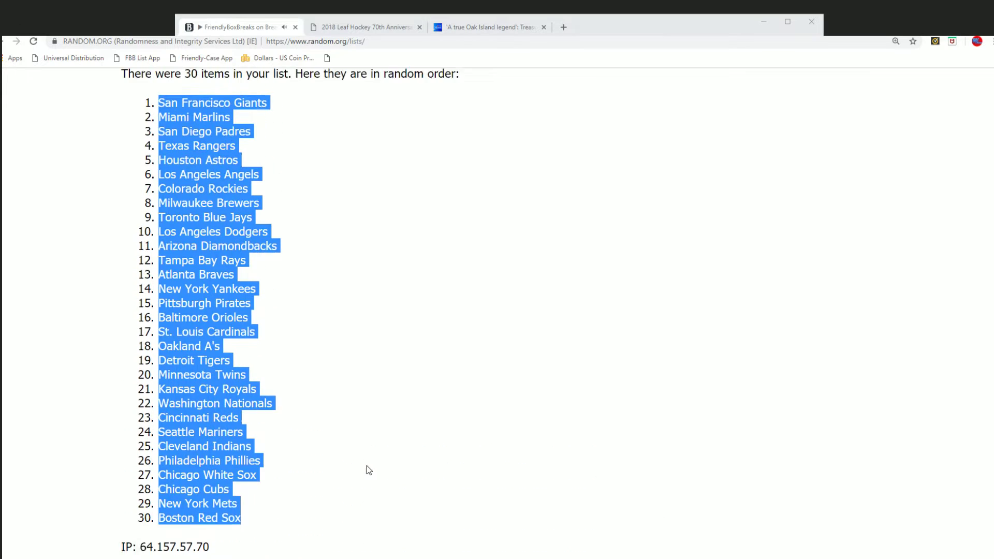
pyautogui.scroll(-1, 362, 425)
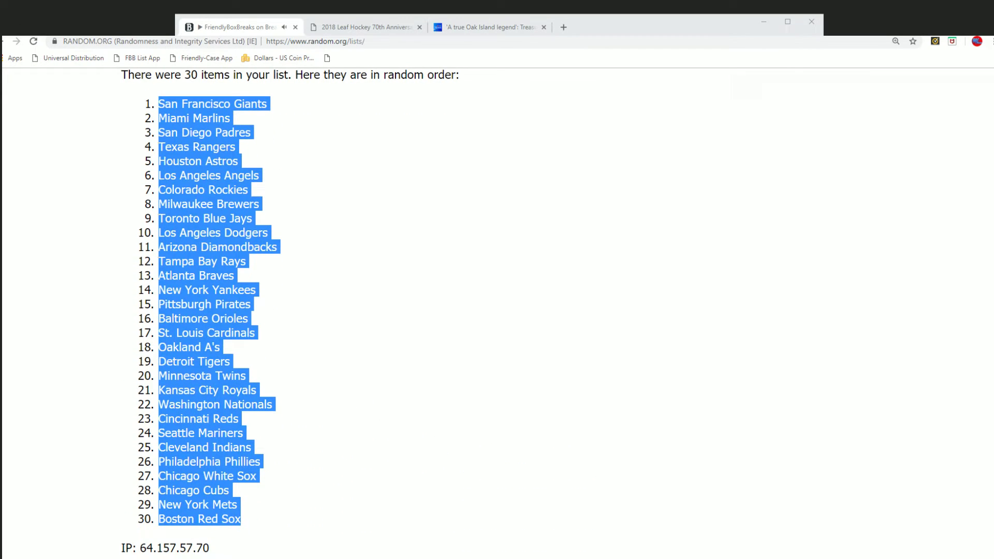
pyautogui.hotkey('alt', 'Tab')
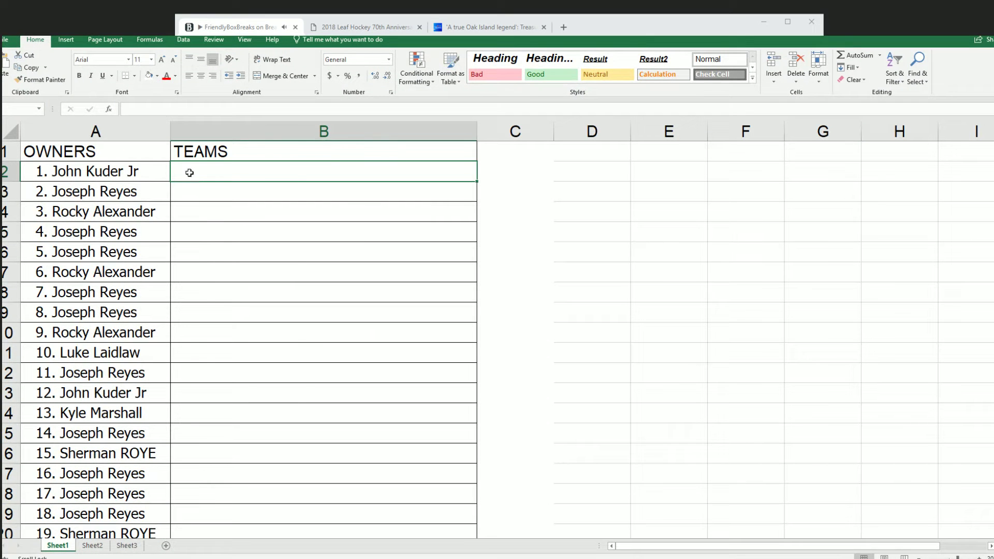
# Step: Paste the shuffled teams as text only from B2 and check the entries down to B31
pyautogui.rightClick(191, 172)
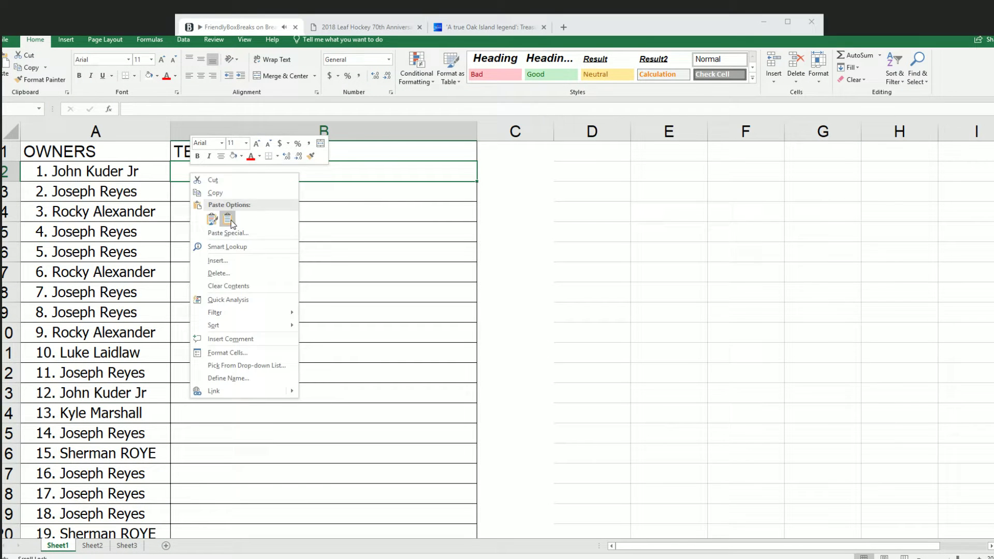
pyautogui.click(228, 219)
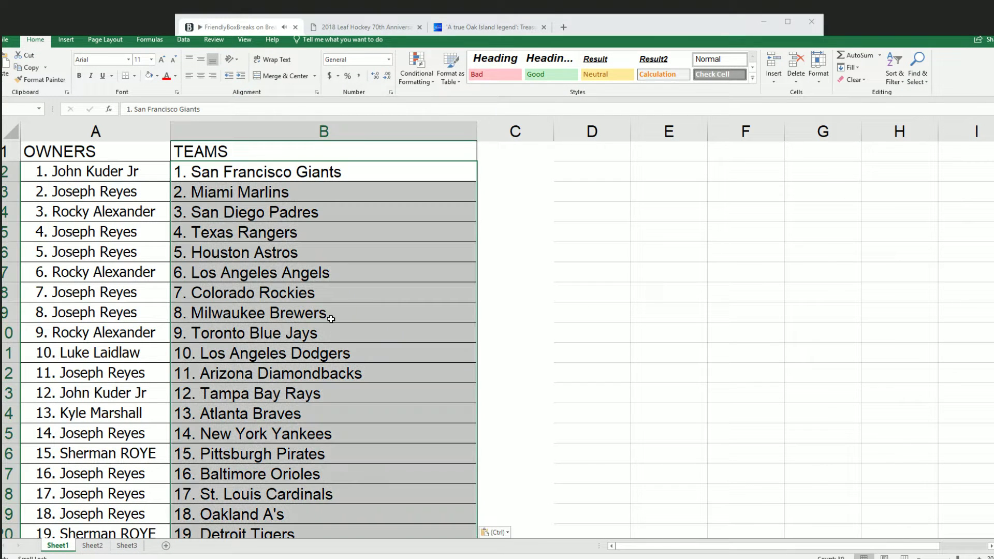
pyautogui.click(295, 276)
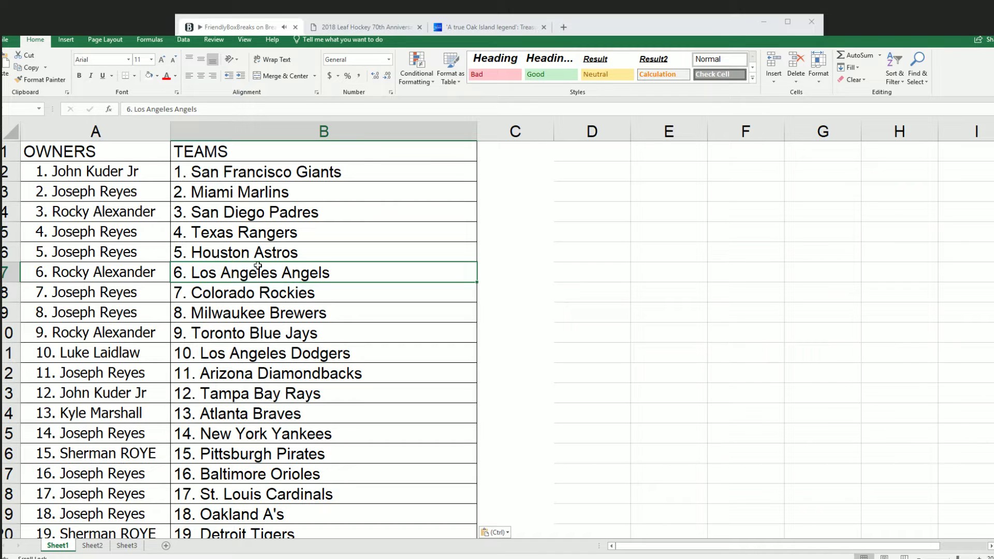
pyautogui.click(303, 413)
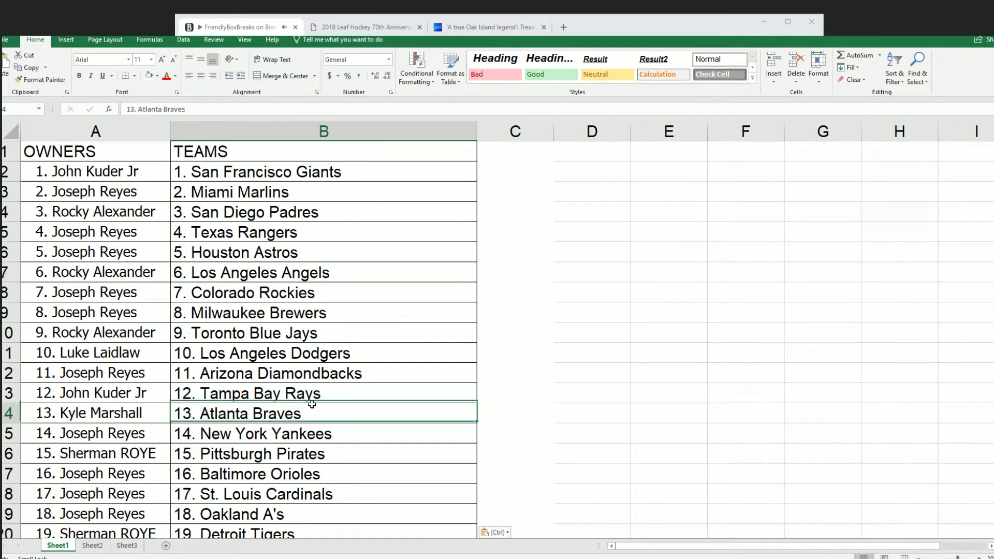
pyautogui.click(375, 433)
pyautogui.scroll(-1, 305, 424)
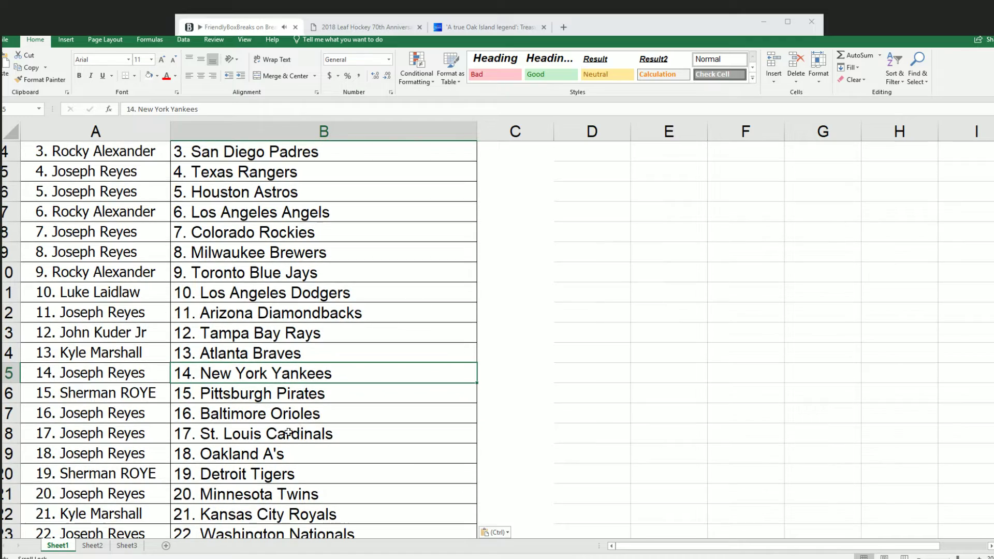
pyautogui.scroll(-2, 363, 416)
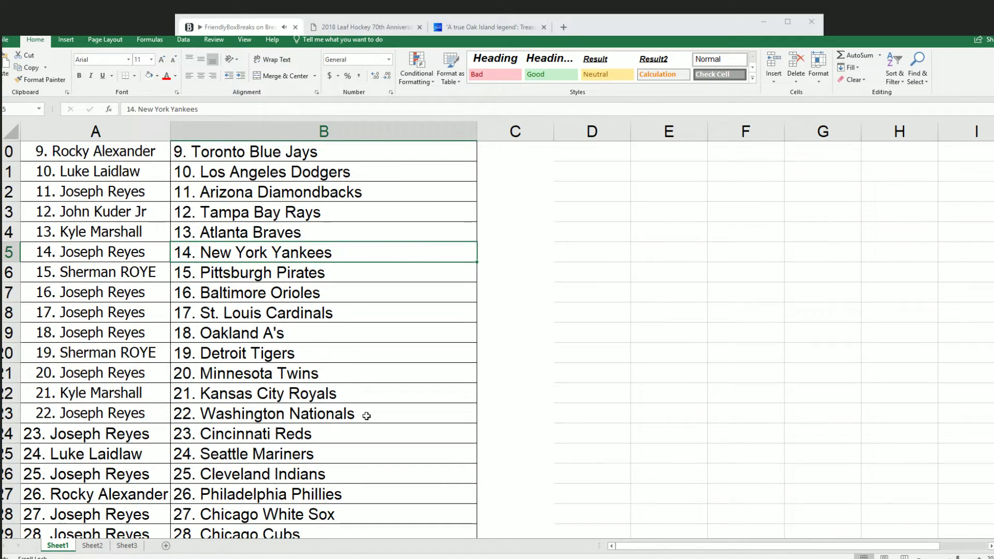
pyautogui.scroll(-1, 370, 414)
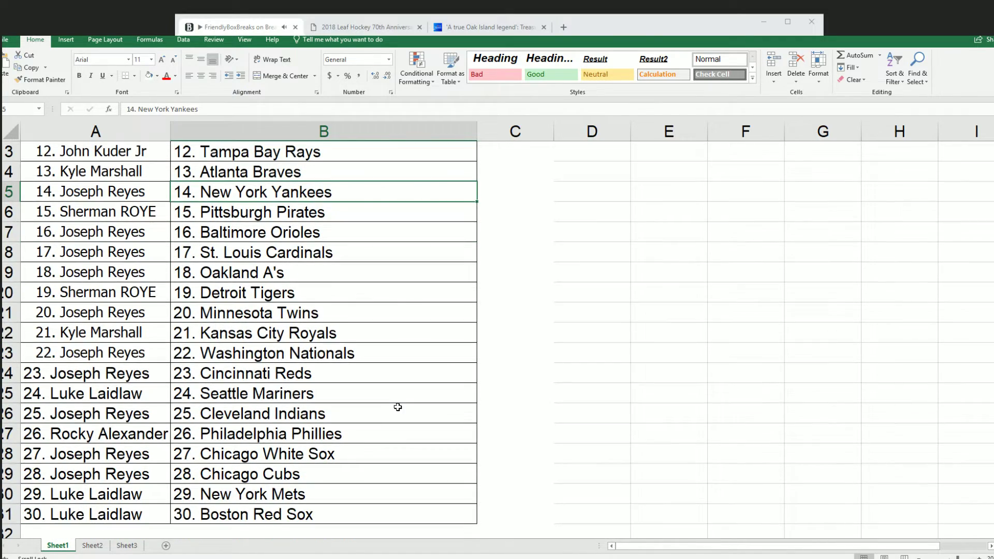
pyautogui.click(280, 513)
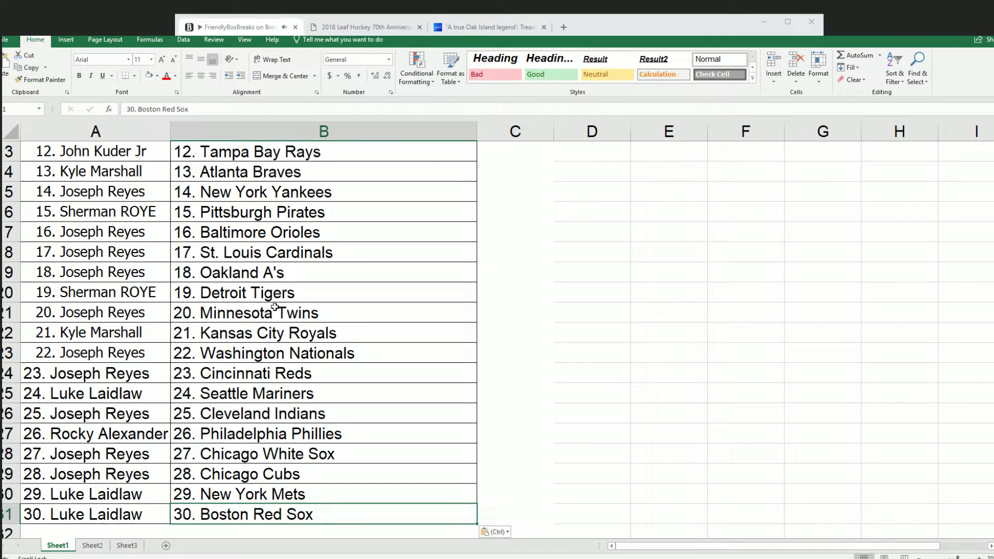
pyautogui.scroll(4, 278, 306)
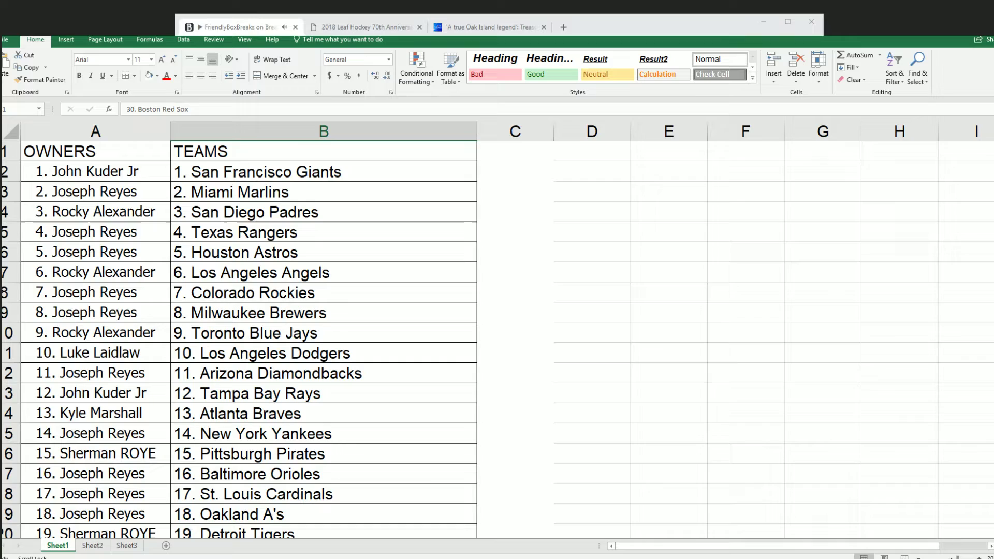
pyautogui.scroll(-3, 924, 515)
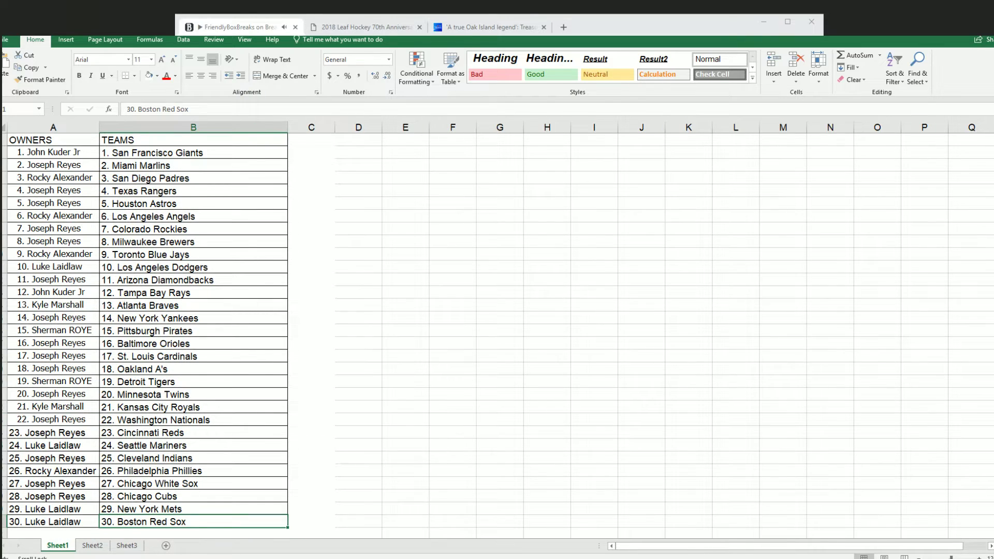